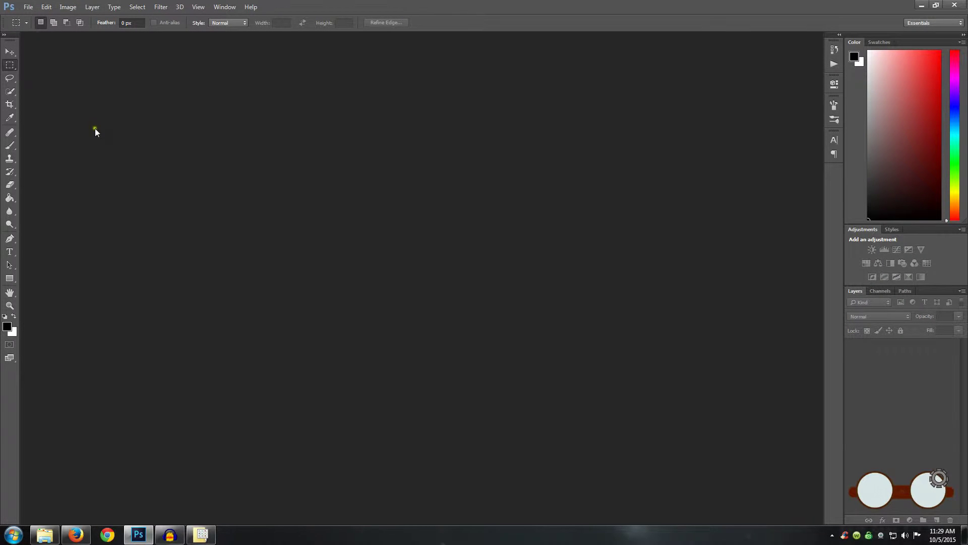
Open the tractor JPG photo
click(27, 7)
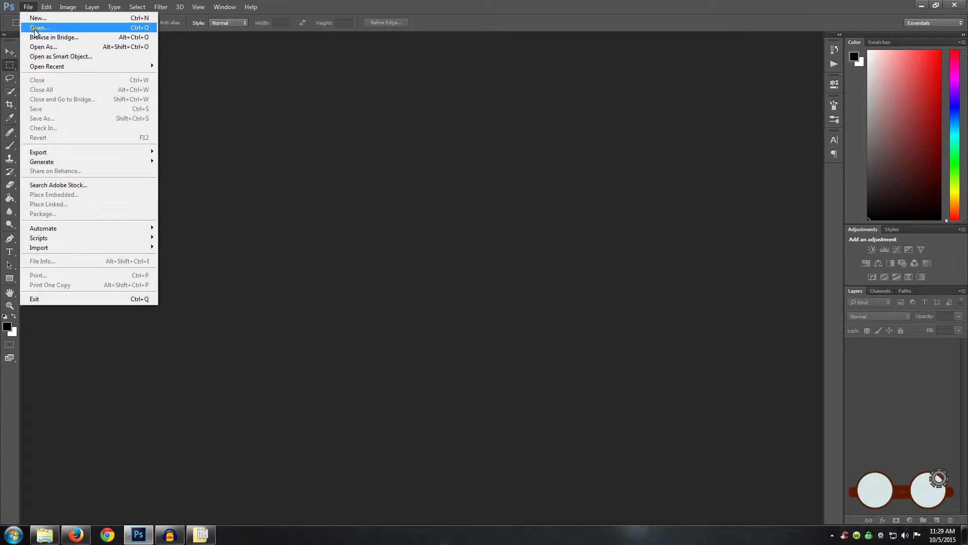
click(38, 28)
double_click(181, 92)
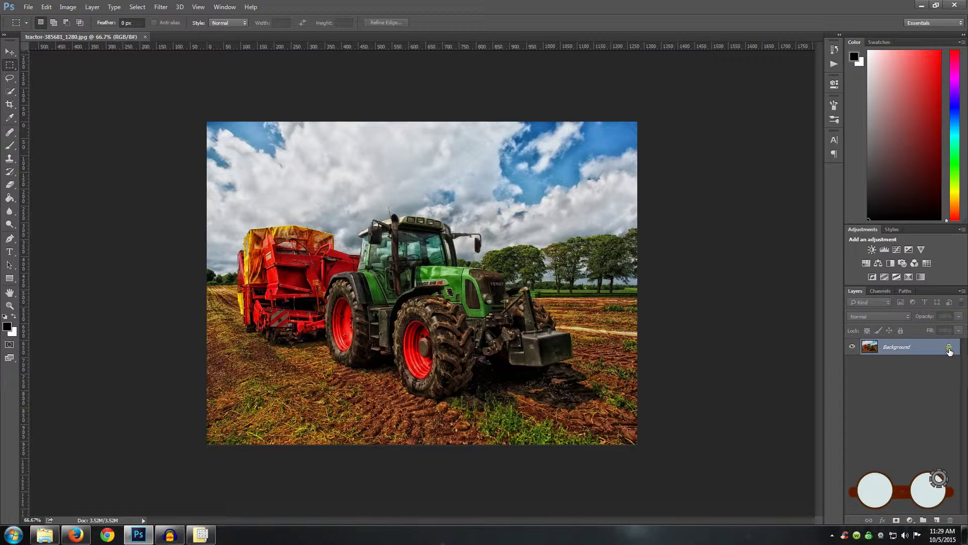
Unlock the Background layer and convert Layer 0 into a smart object
click(949, 348)
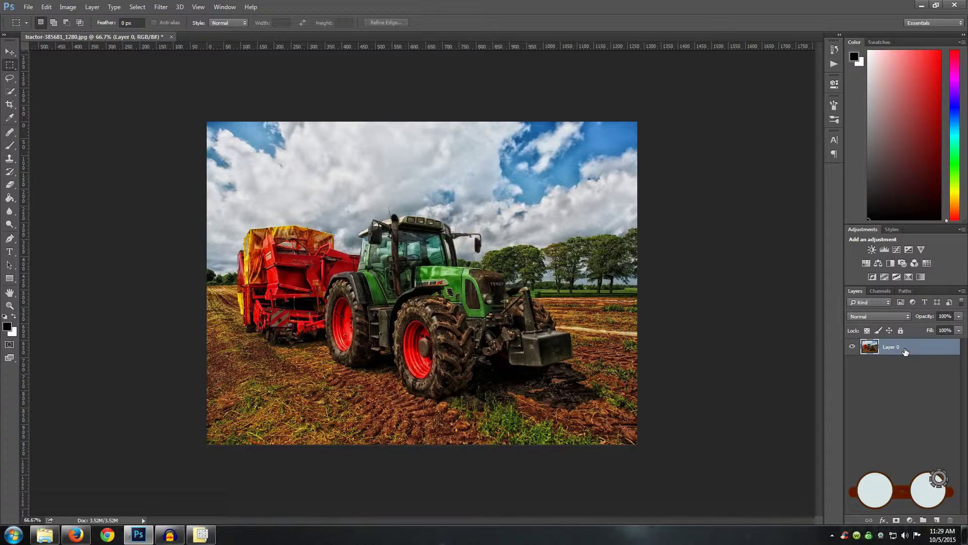
click(961, 292)
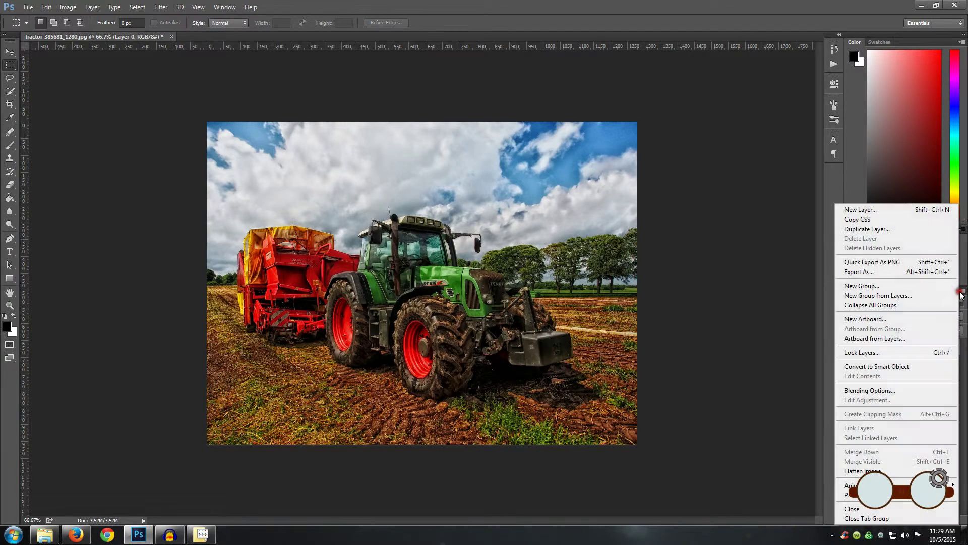
click(887, 364)
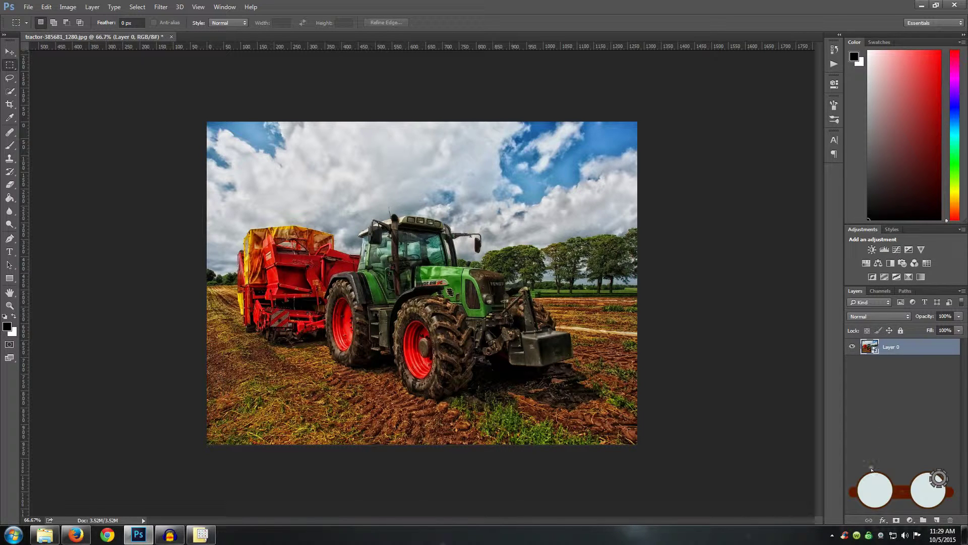
Add a new empty layer, marquee an inset rectangle, and invert it to the border band
click(923, 519)
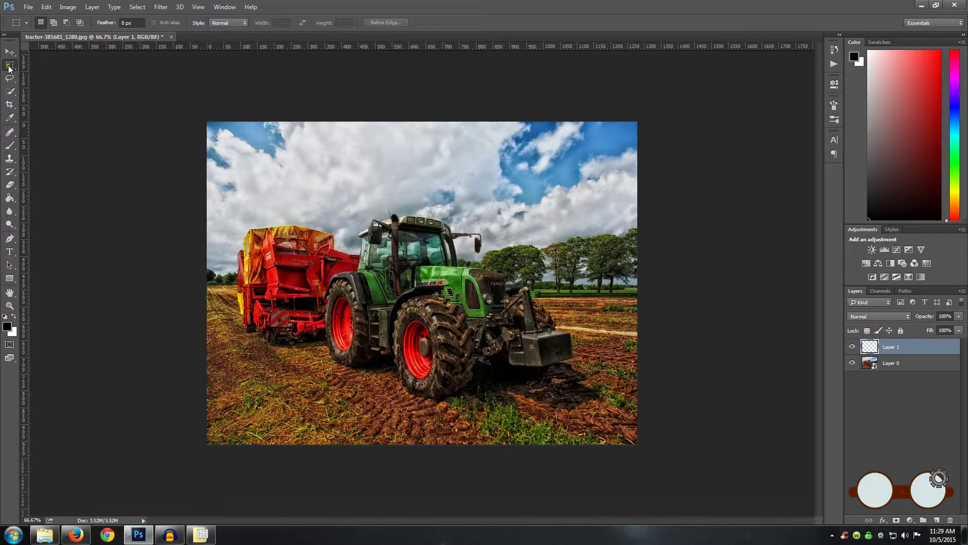
drag(226, 135, 621, 433)
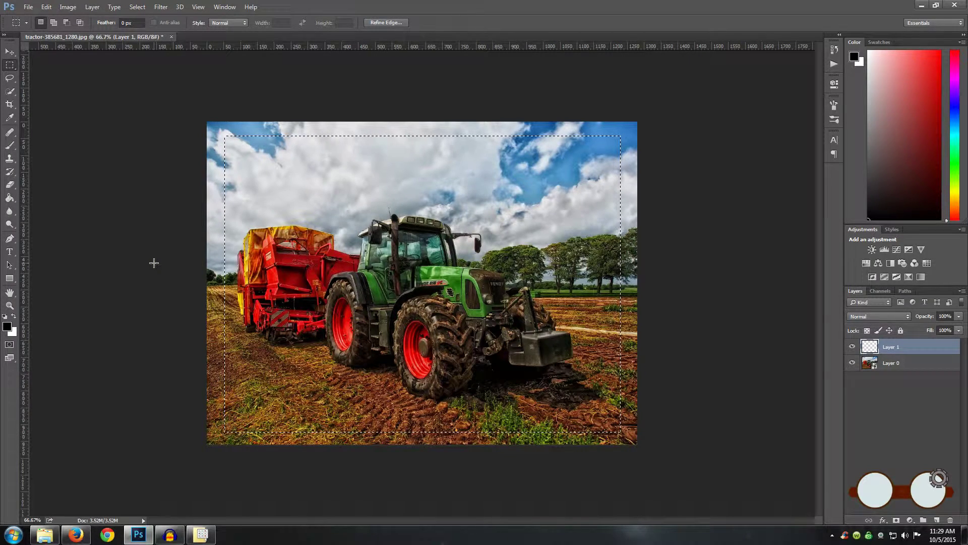
click(137, 7)
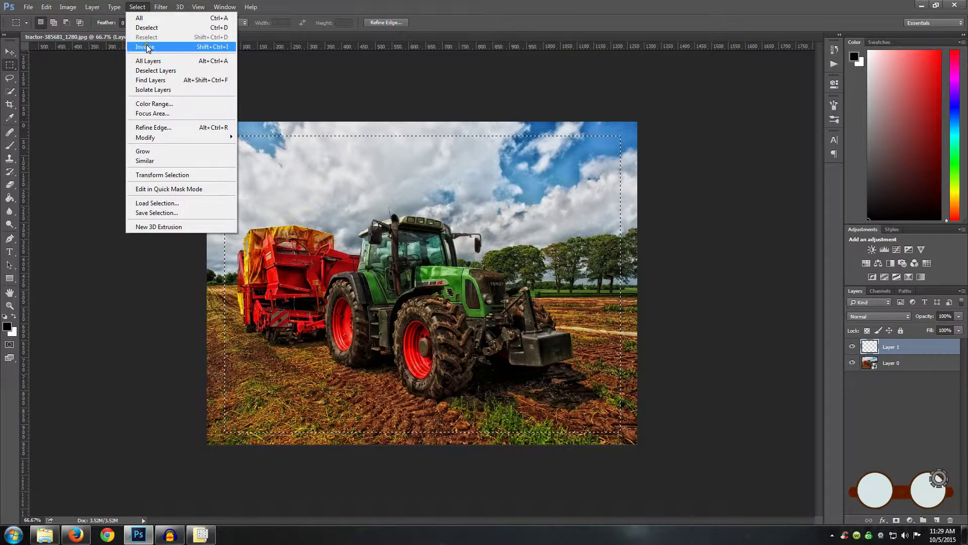
click(137, 185)
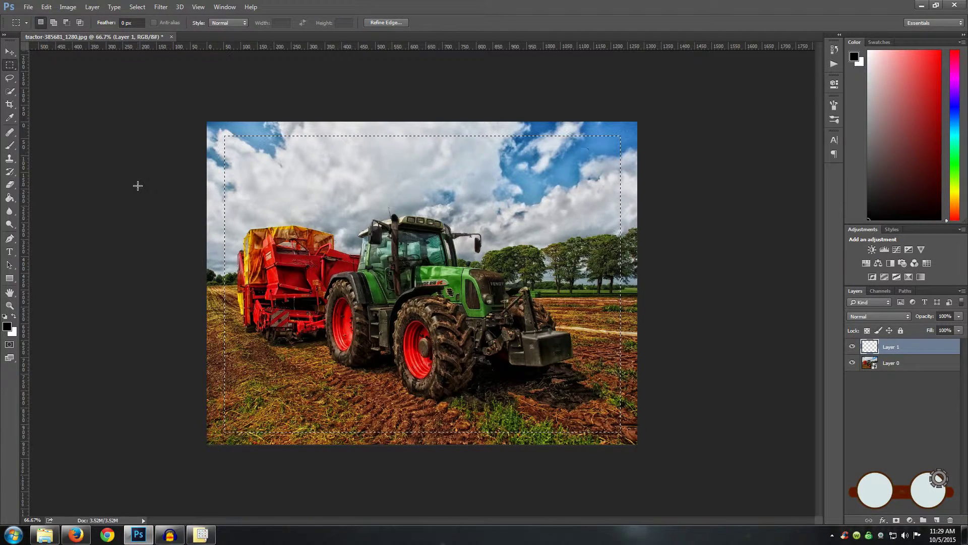
key(ctrl+i)
click(496, 199)
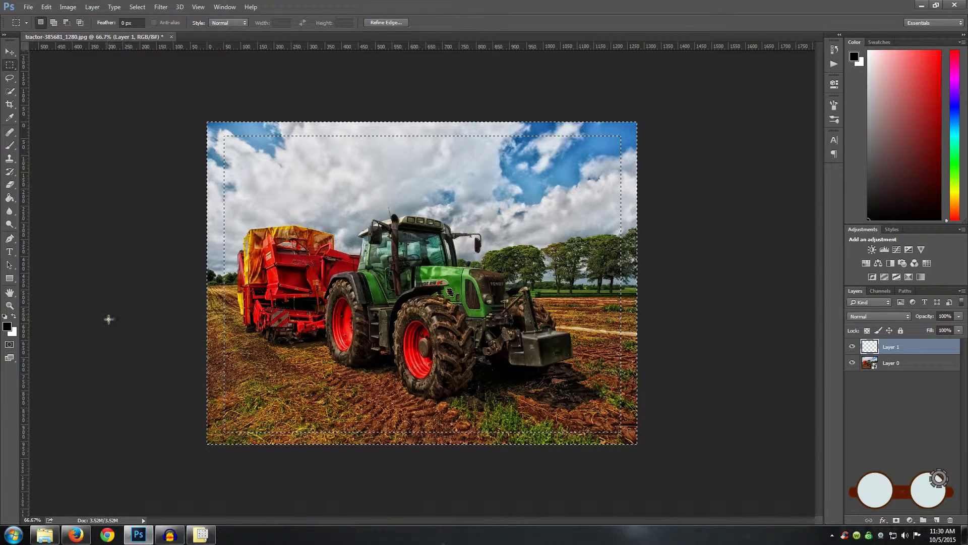
Switch the border selection into Quick Mask mode and bring up Gaussian Blur
click(9, 347)
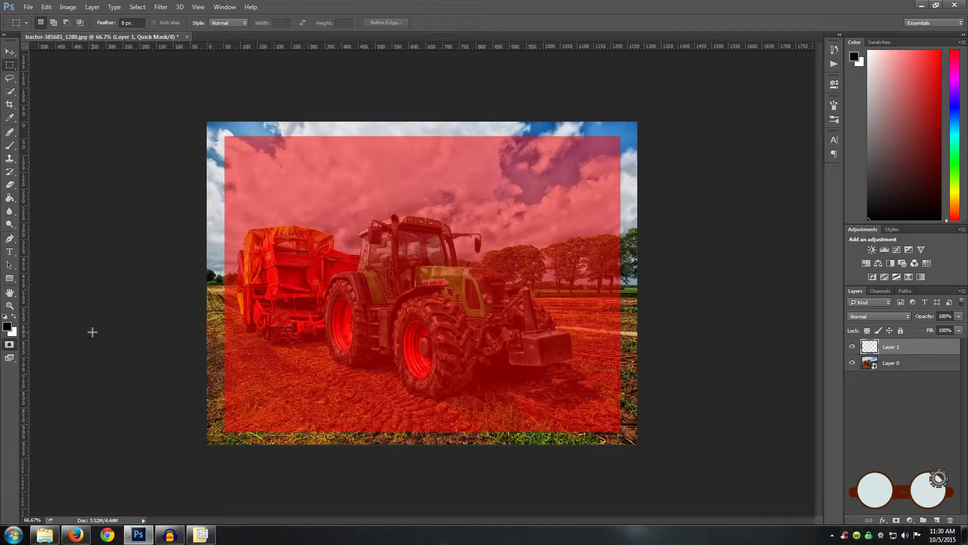
click(161, 7)
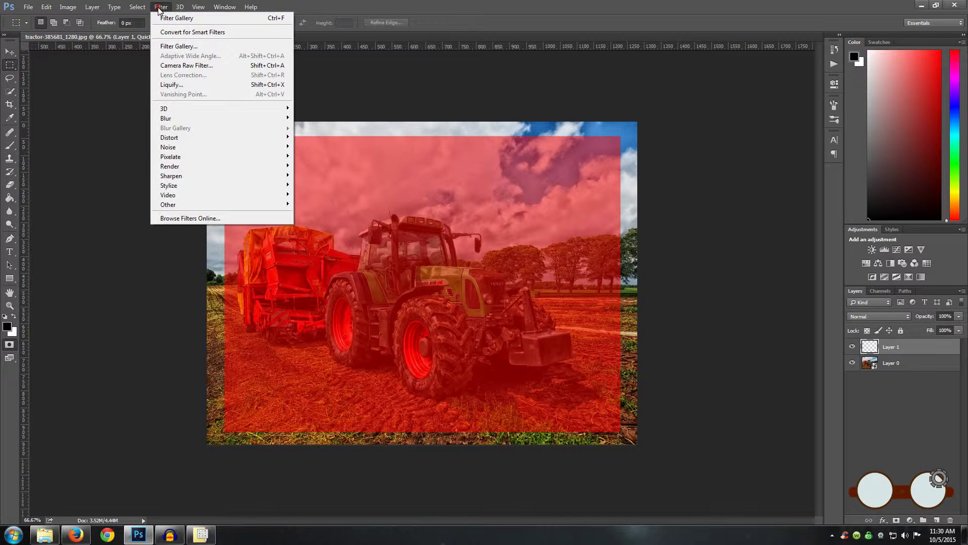
mouse_move(165, 118)
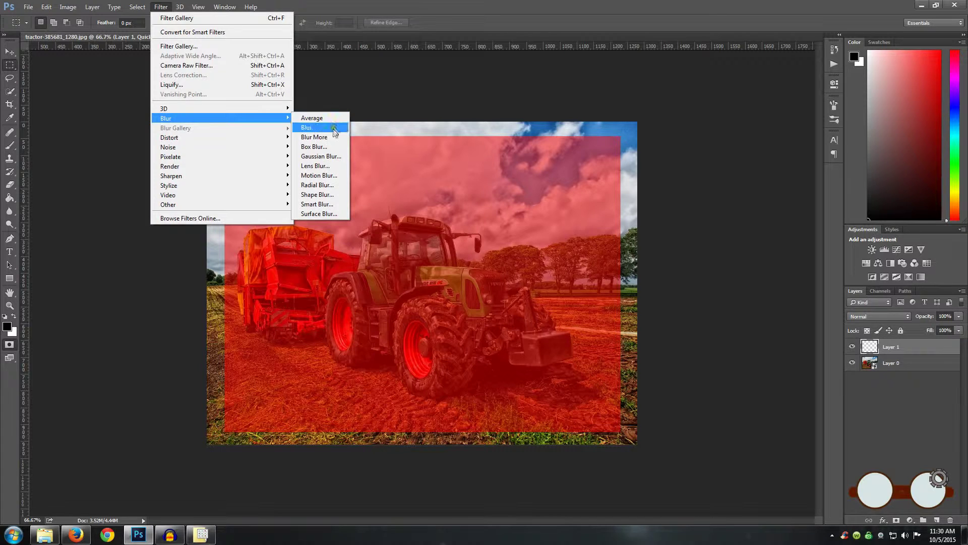
click(321, 156)
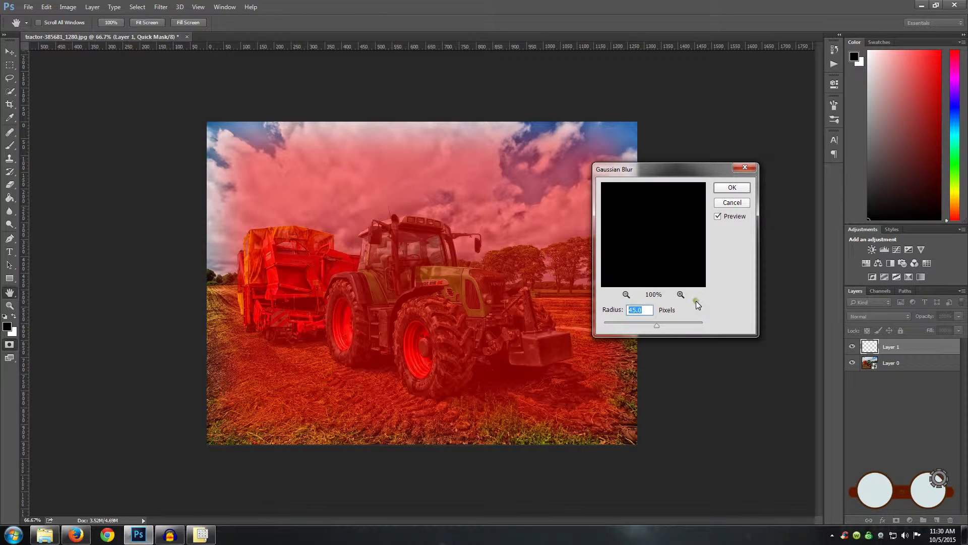
Apply the Gaussian blur, then the Sketch > Water Paper filter, to the quick mask
click(732, 189)
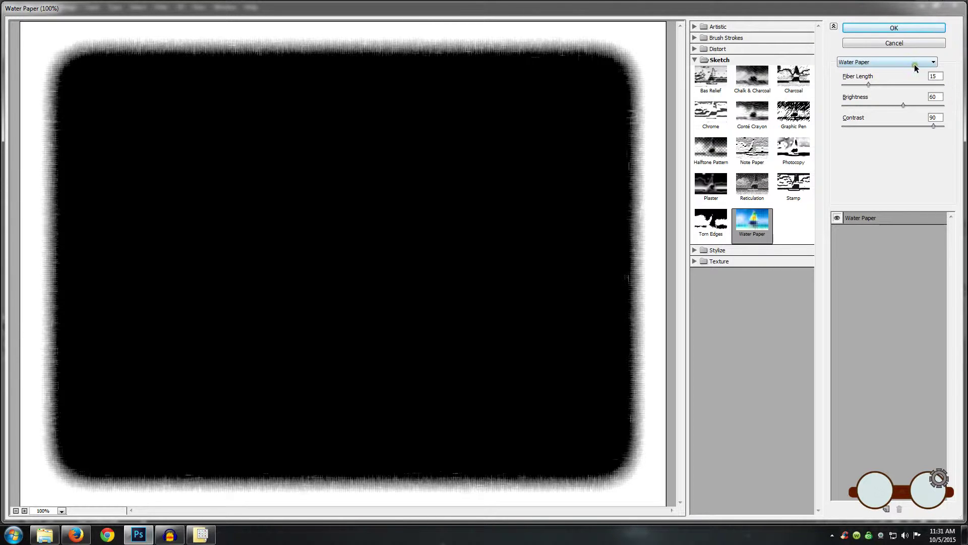
click(888, 27)
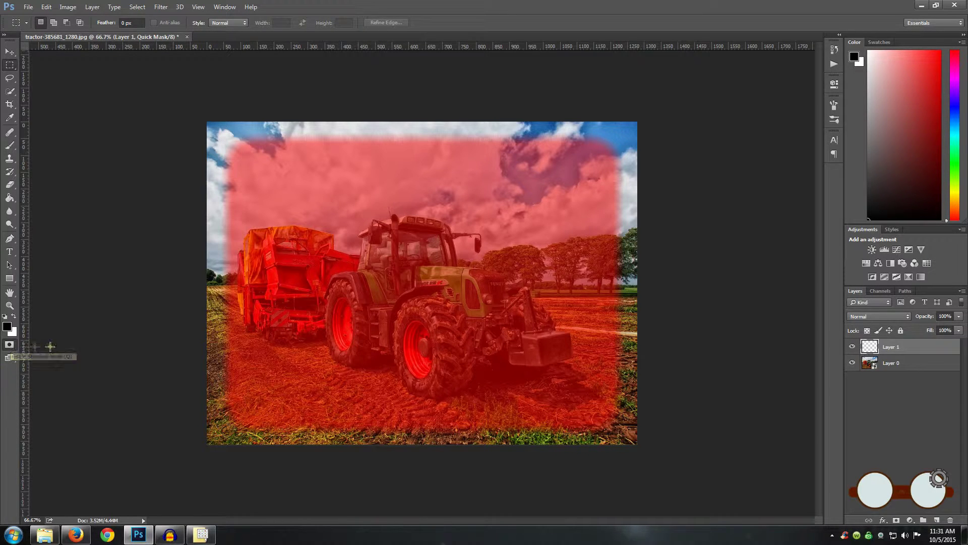
Exit Quick Mask and set the foreground colour to golden brown #967509
key(q)
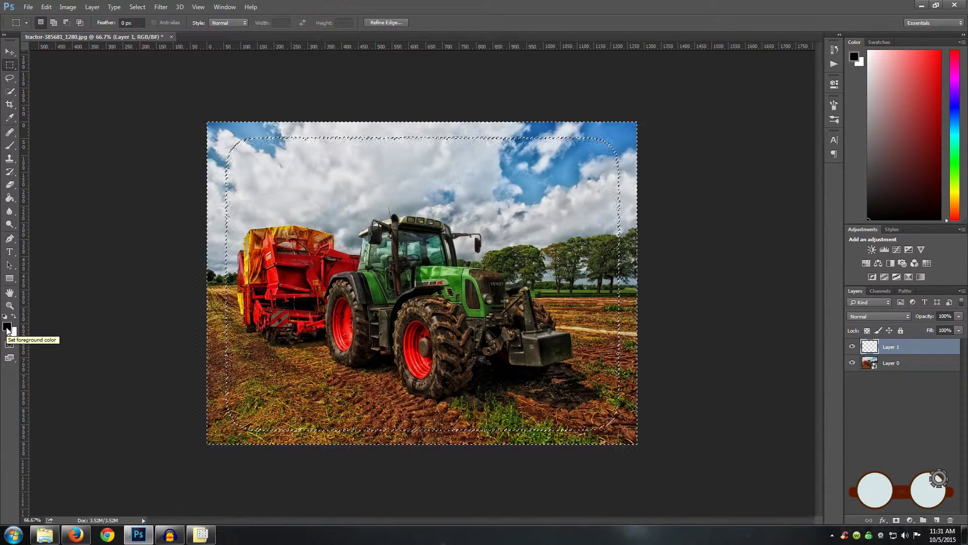
click(8, 329)
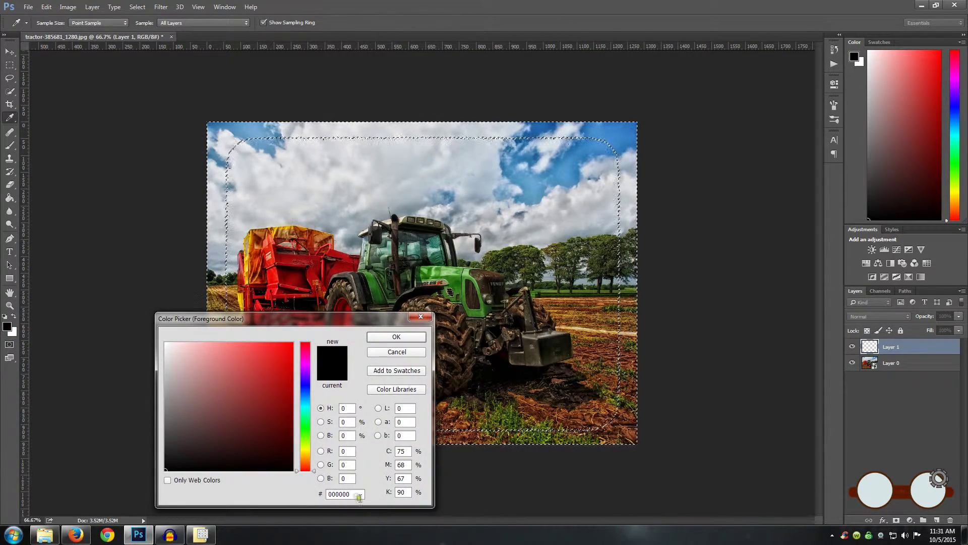
double_click(340, 493)
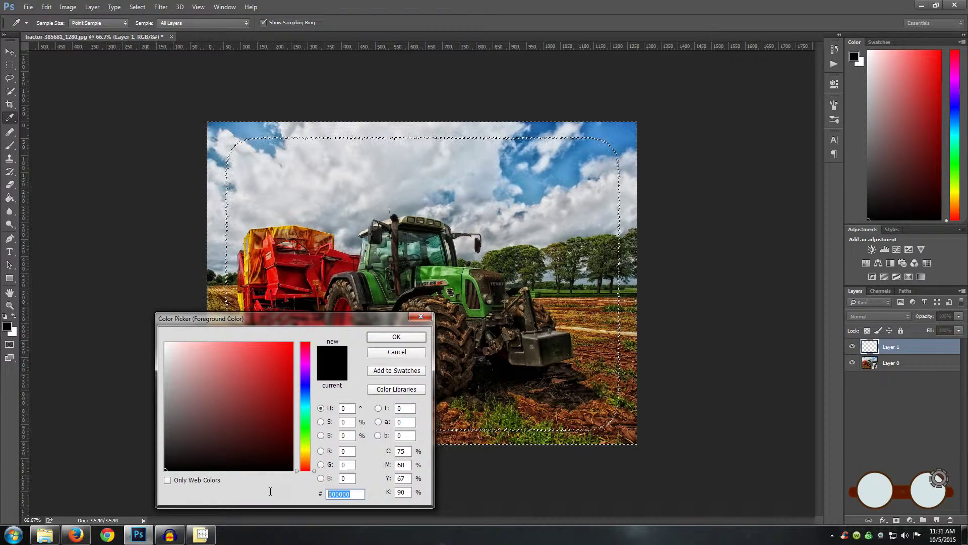
text(9)
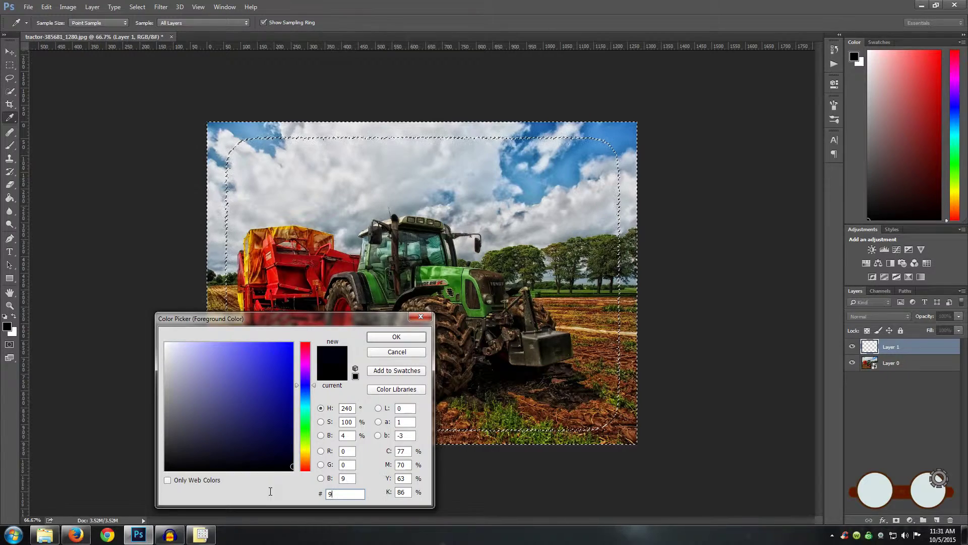
text(67509)
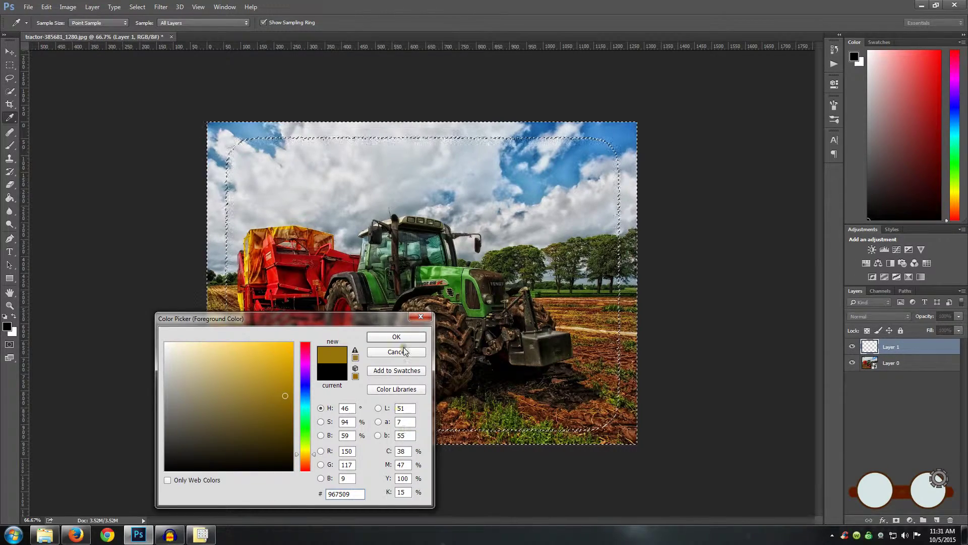
click(397, 336)
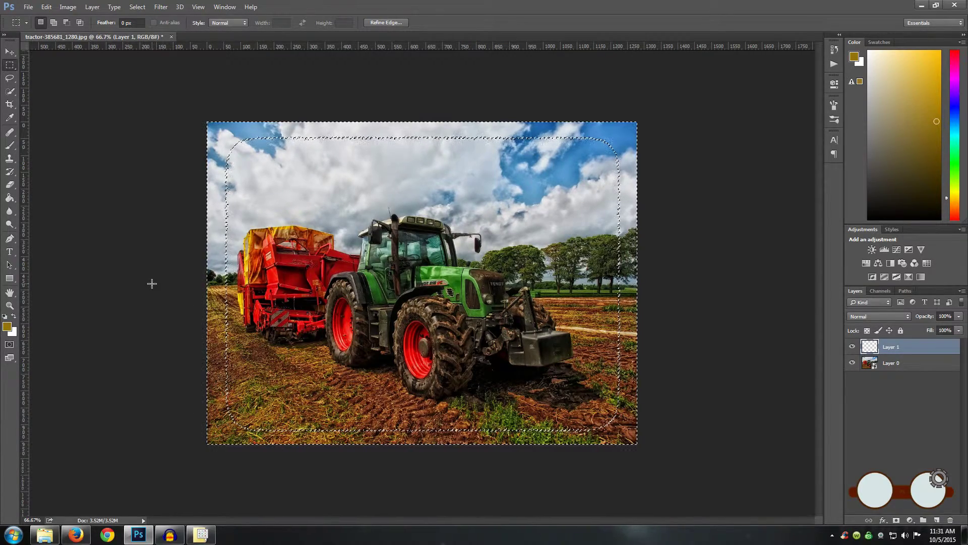
Fill the border selection with the golden brown foreground colour at 100%
click(48, 7)
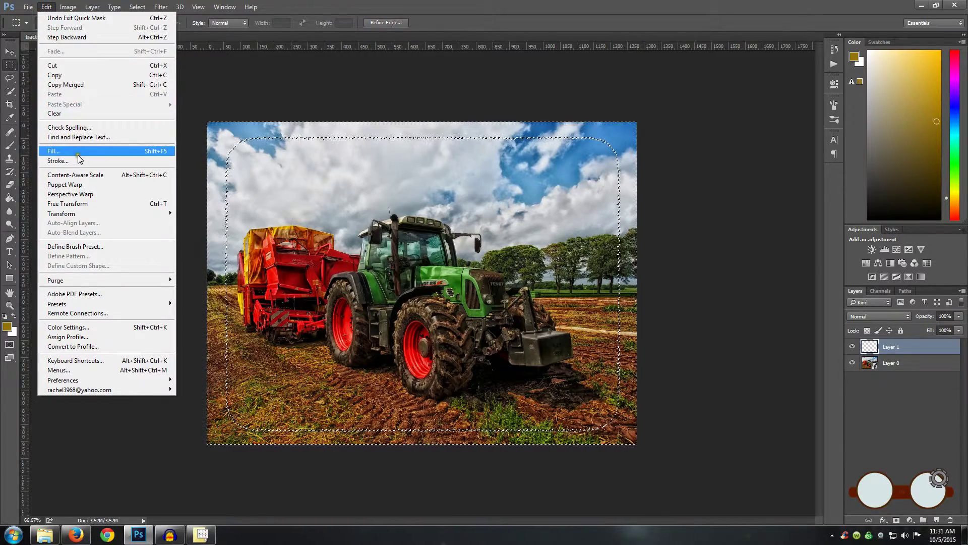
click(444, 17)
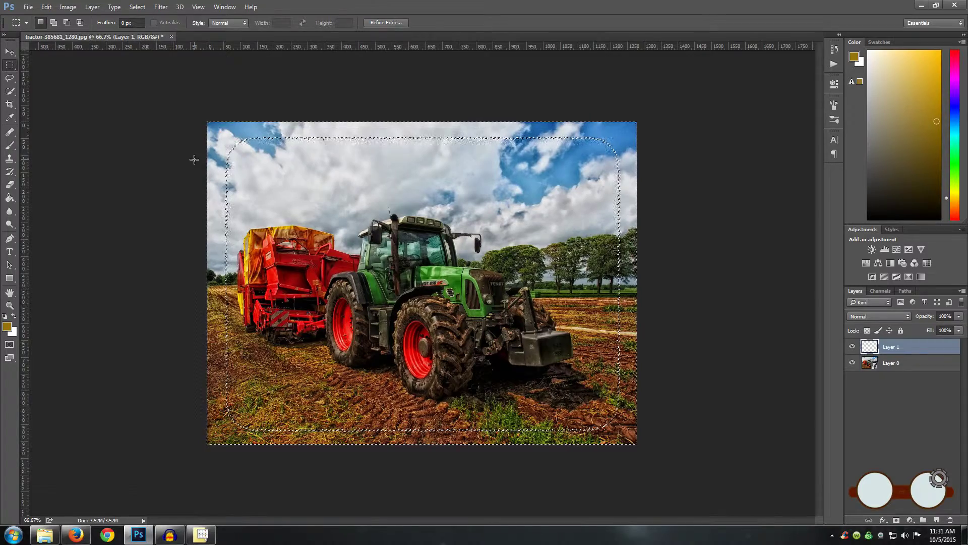
key(shift+F5)
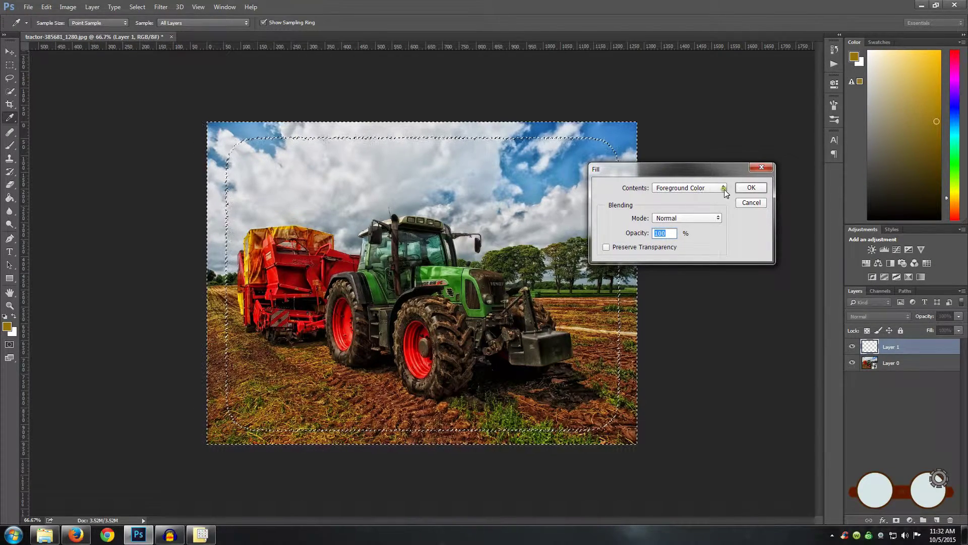
click(751, 188)
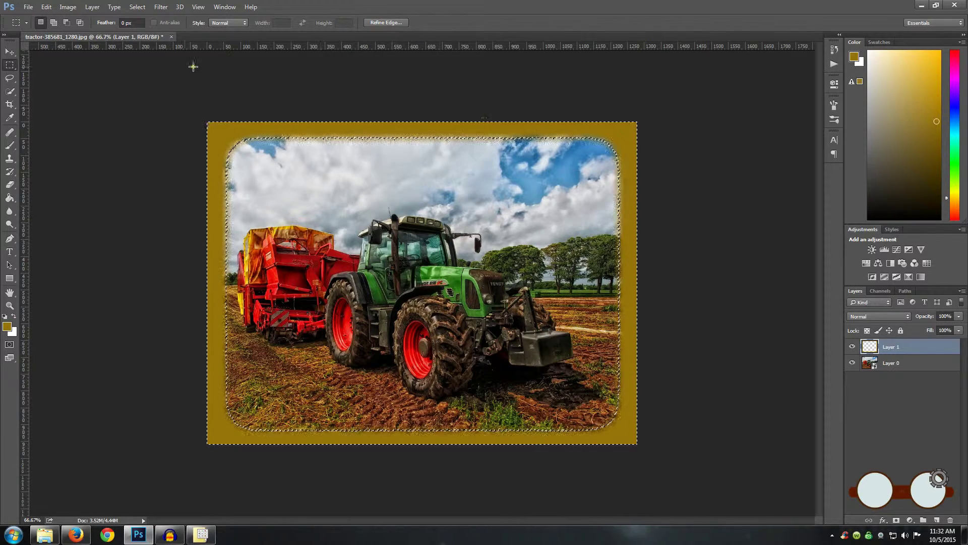
Deselect the border selection with Ctrl+D
click(139, 7)
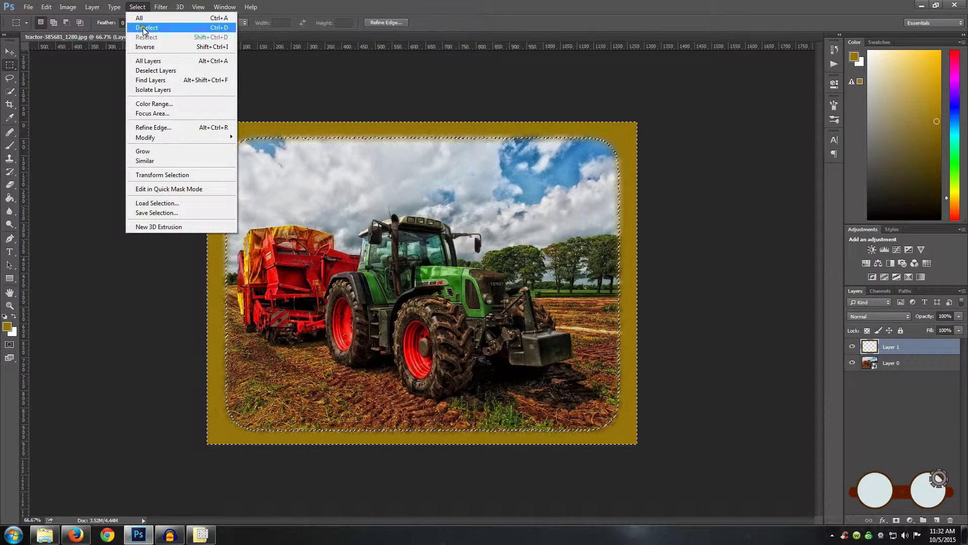
click(339, 15)
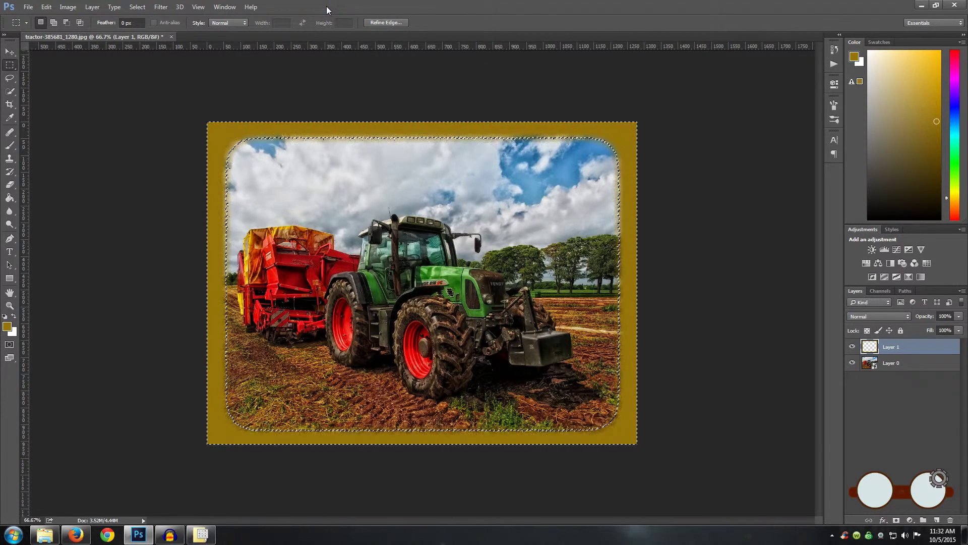
key(ctrl+d)
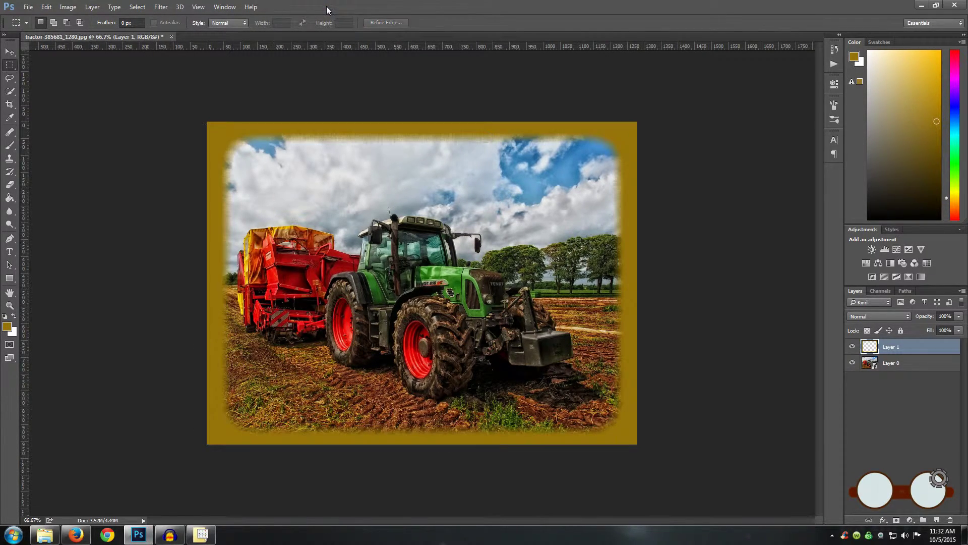